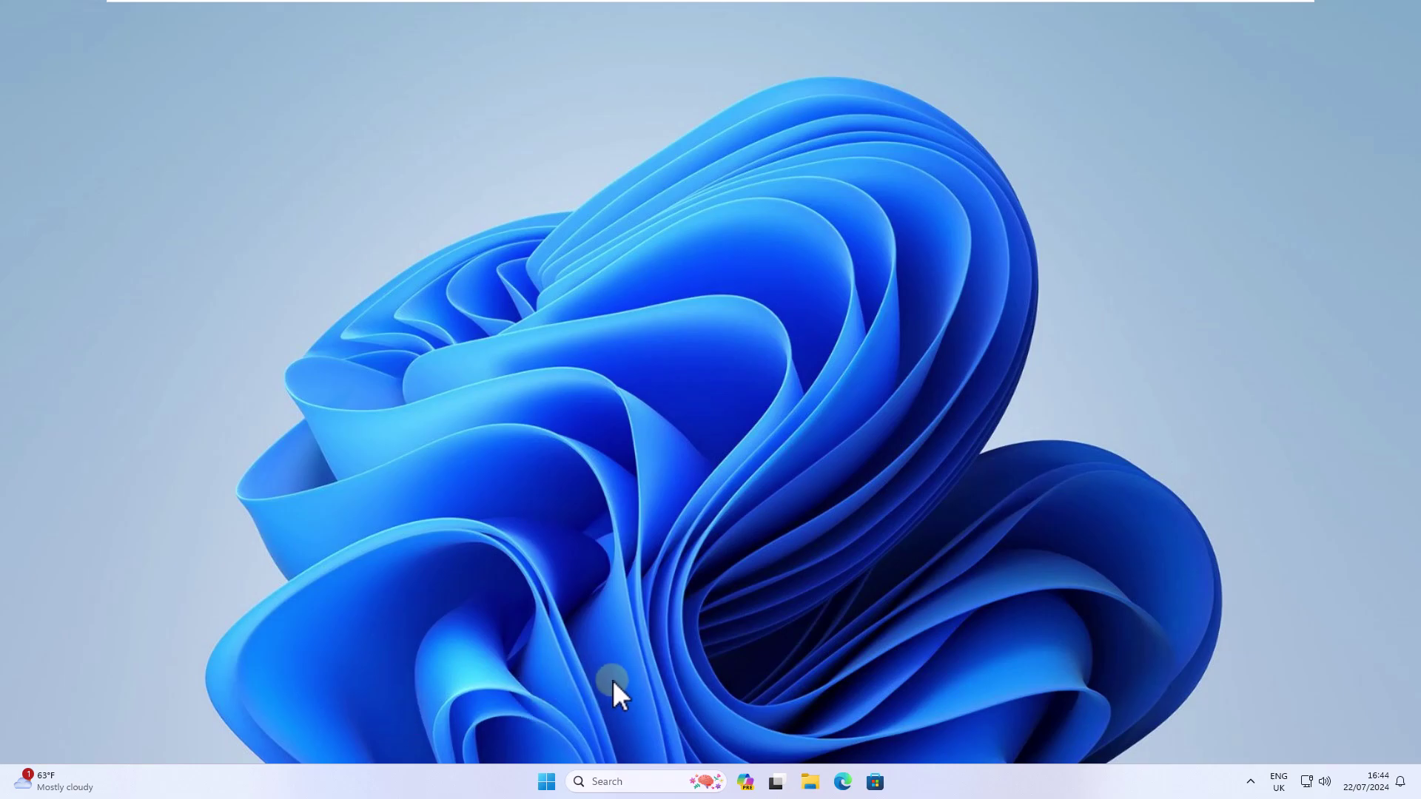
Review the network adapter details under Components > Network in System Information, then close it
left_click(639, 780)
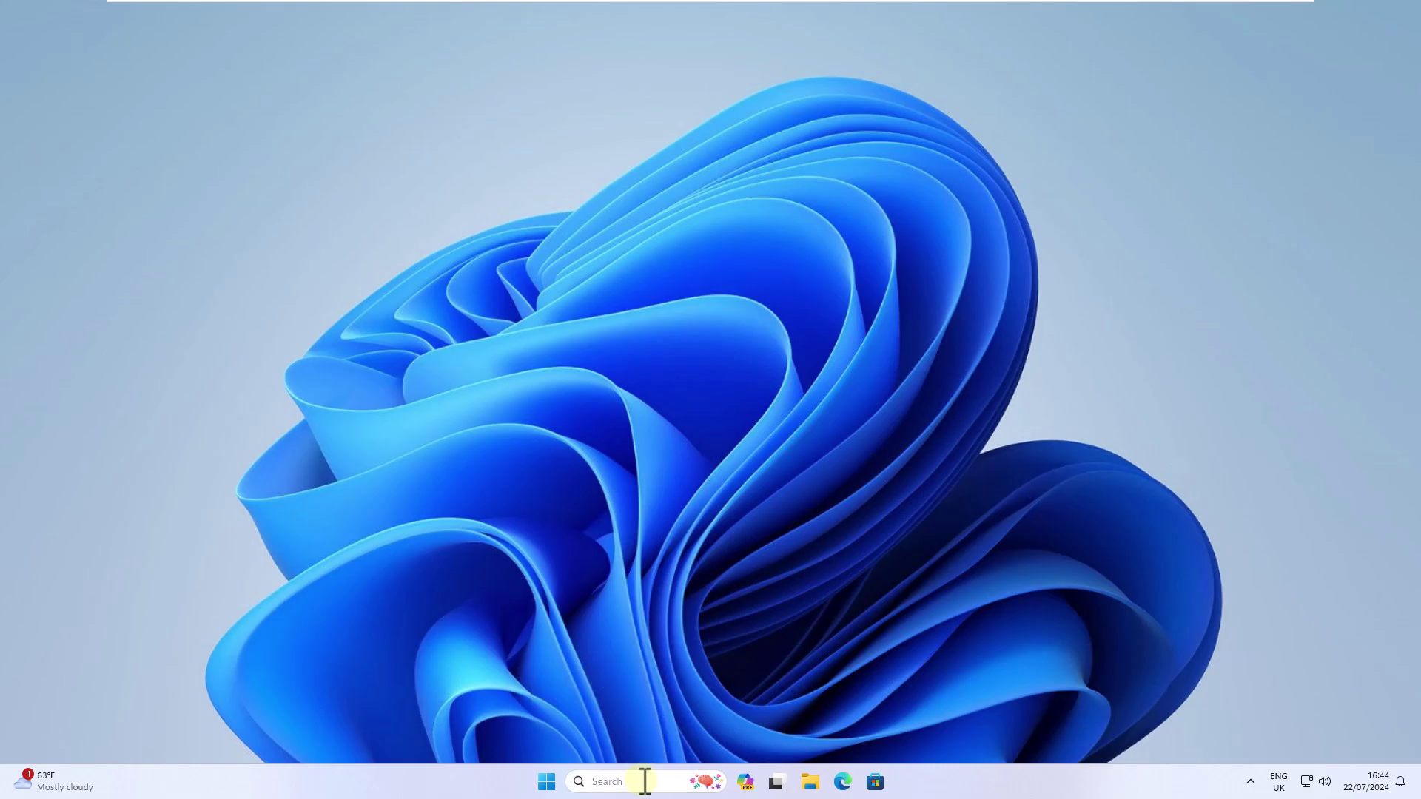
type("msinfo32")
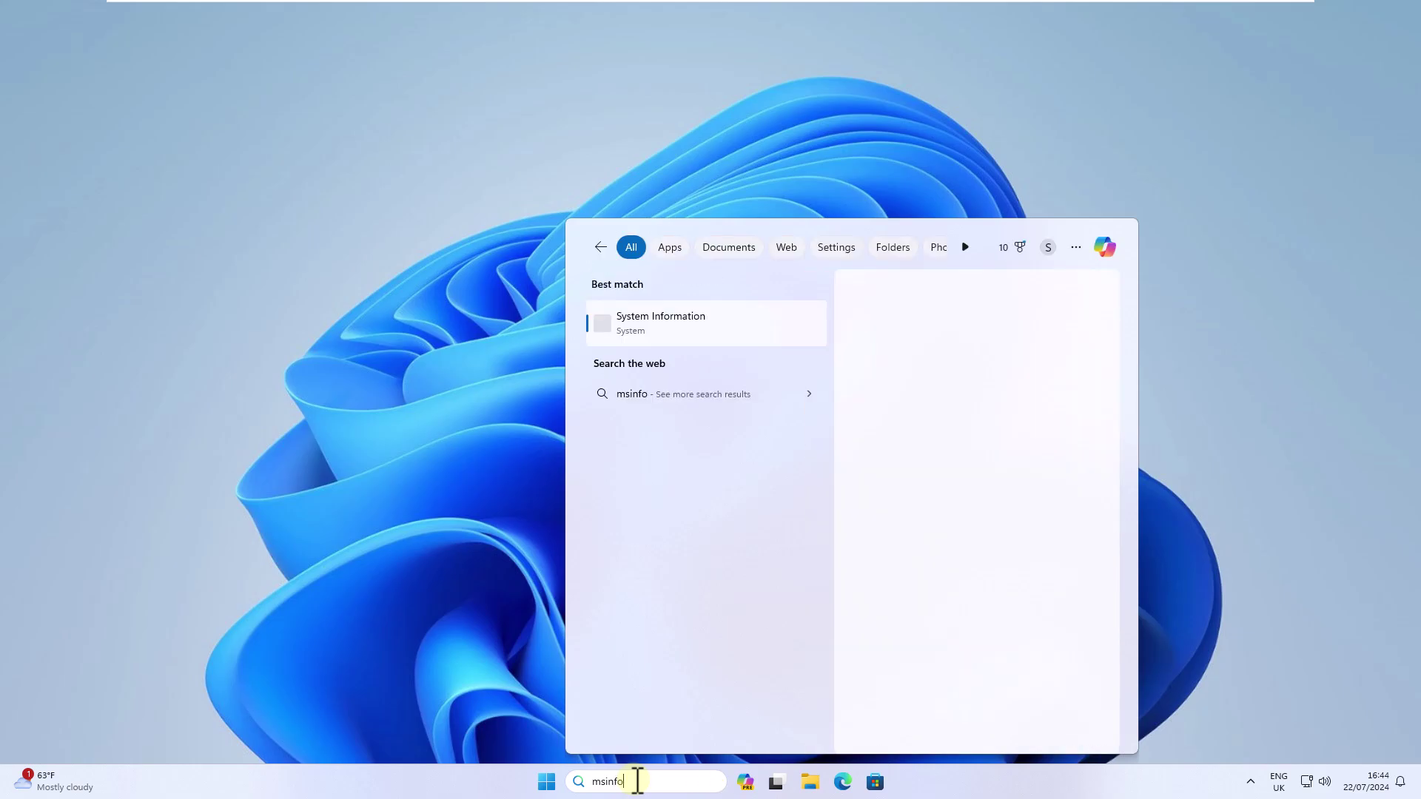
left_click(752, 338)
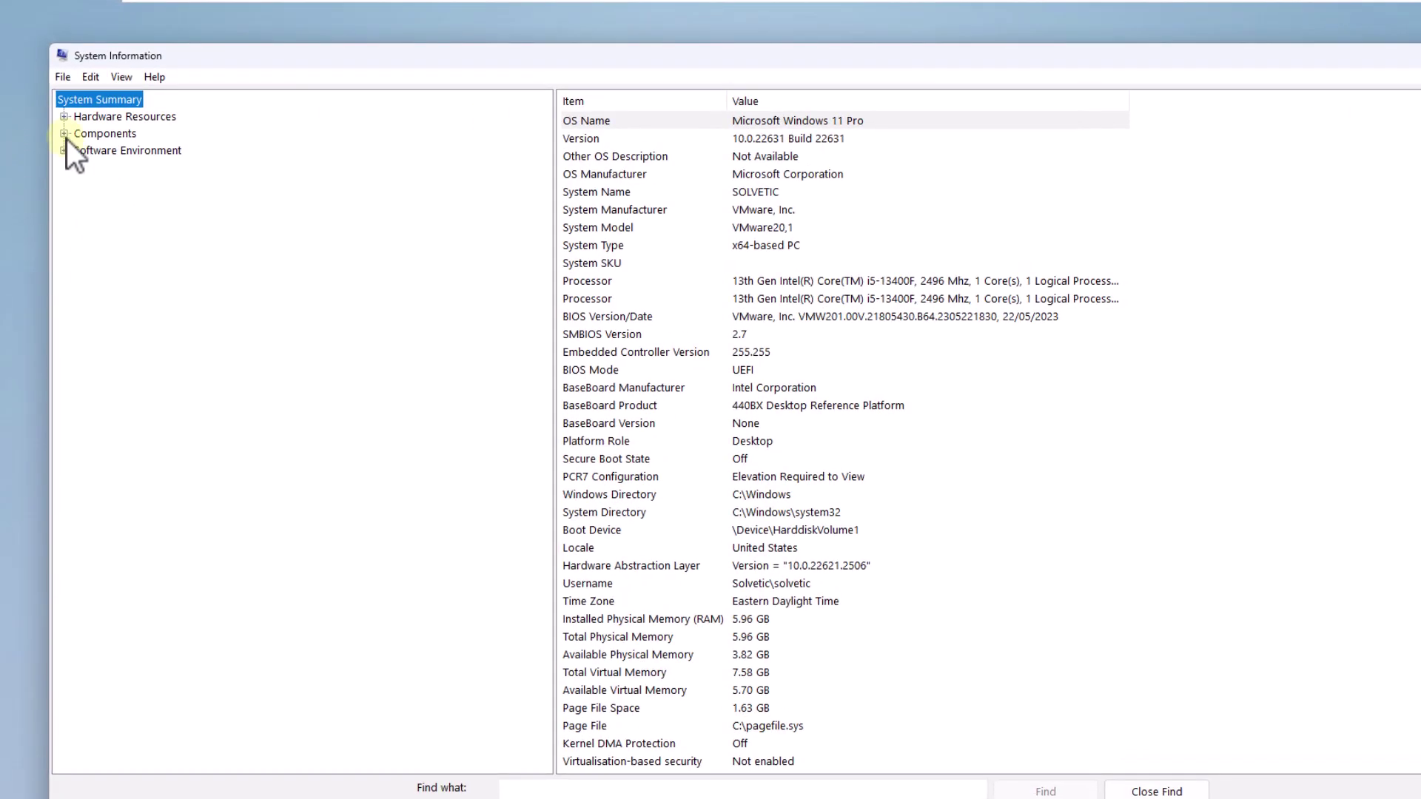
left_click(65, 134)
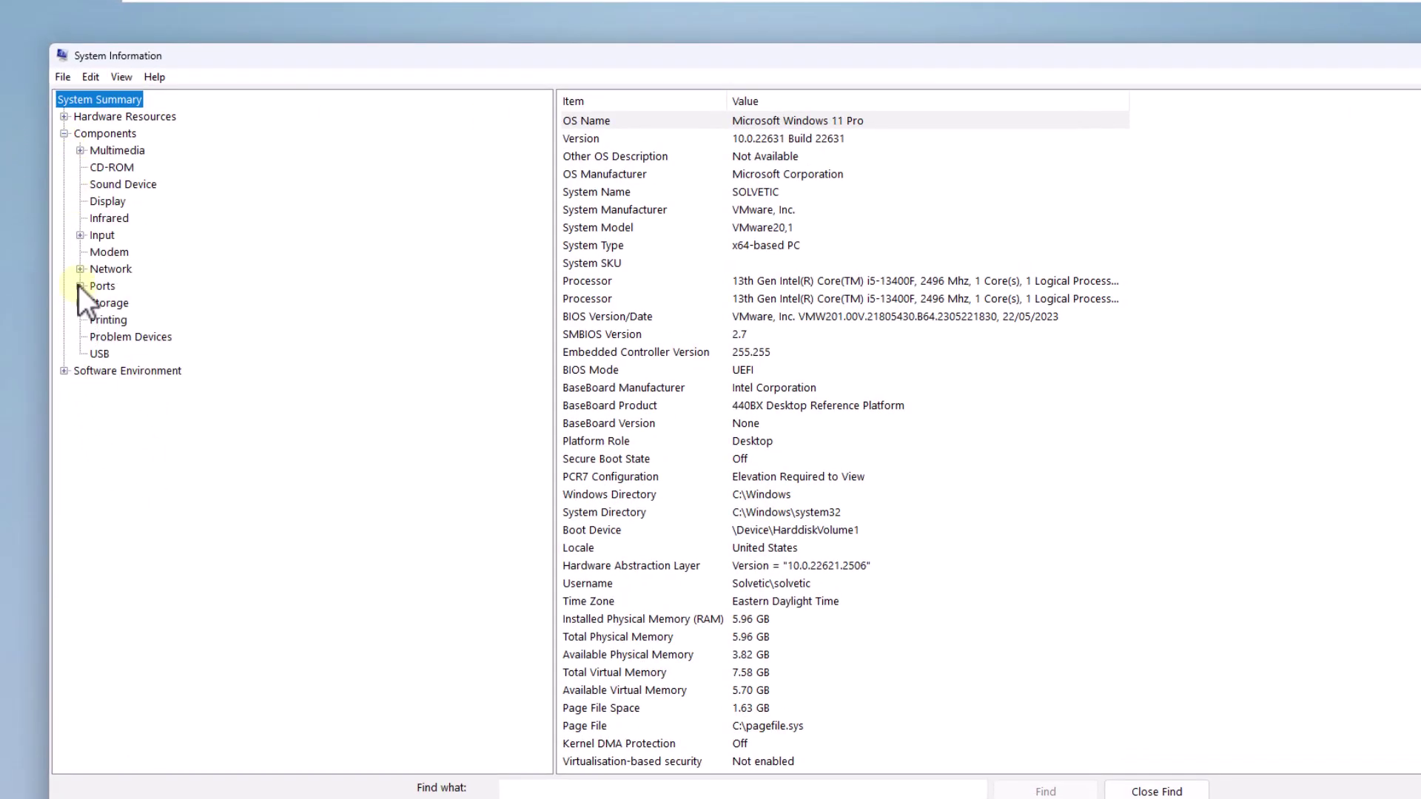
left_click(79, 270)
left_click(120, 287)
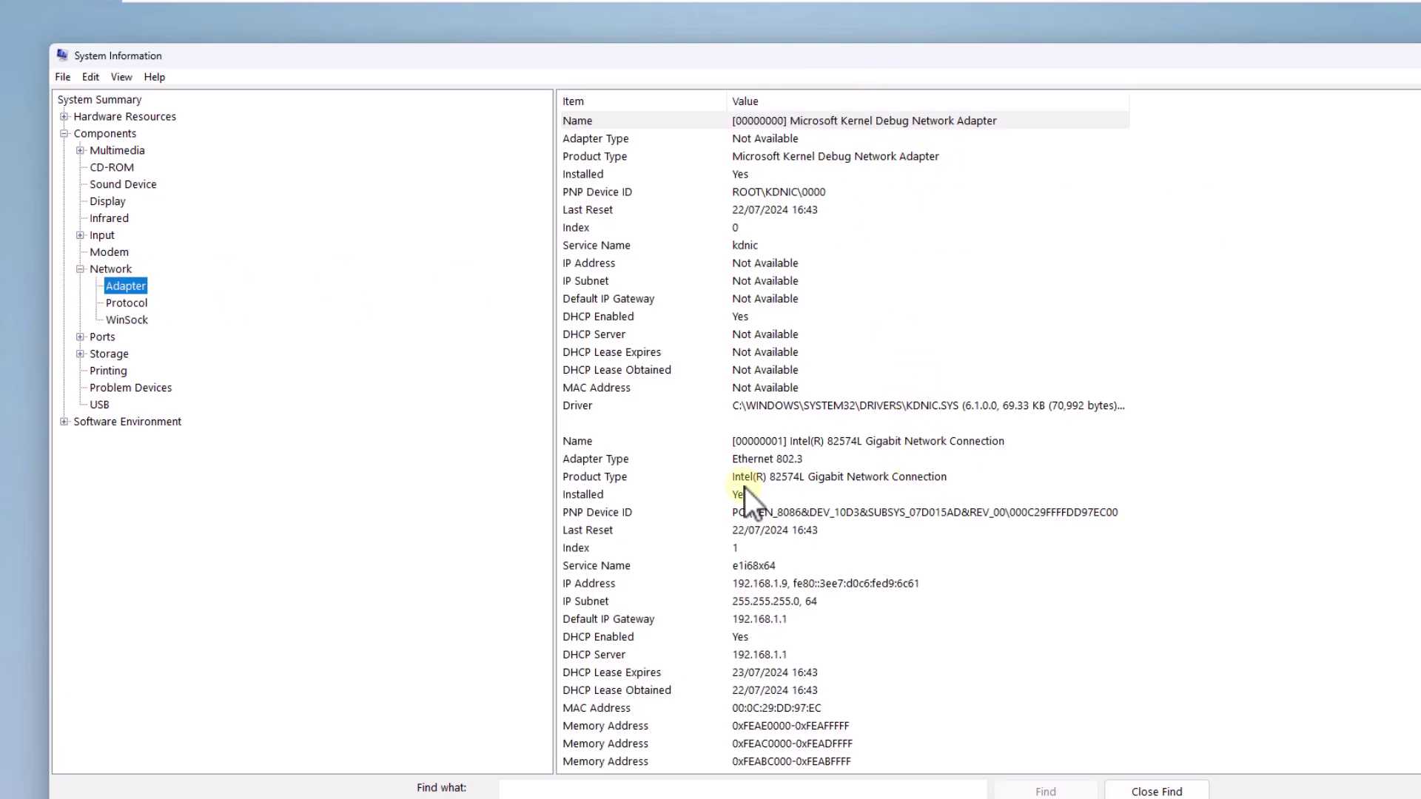
scroll(799, 521, "down", 3)
scroll(841, 538, "down", 2)
scroll(844, 610, "down", 4)
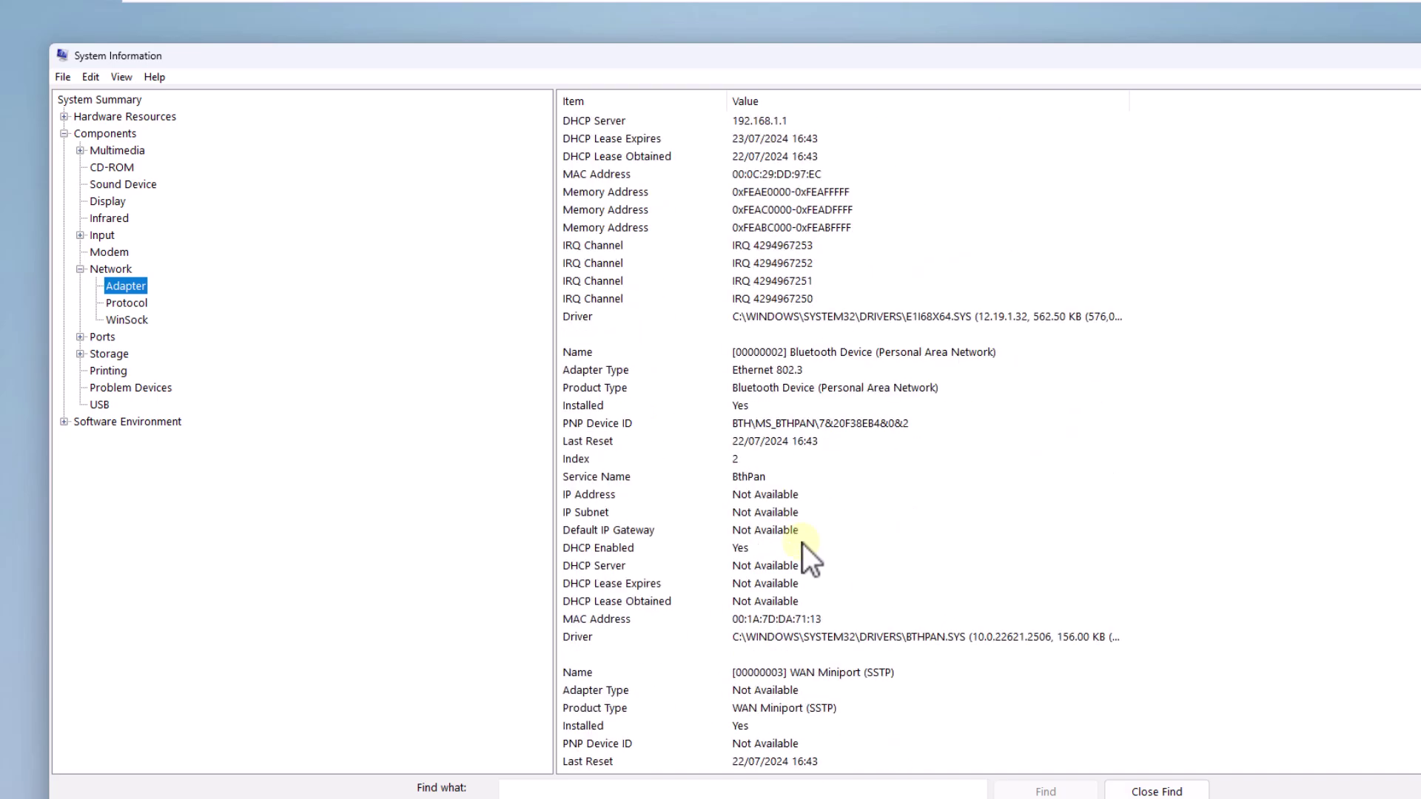
scroll(846, 638, "down", 3)
scroll(776, 683, "down", 3)
scroll(800, 556, "down", 3)
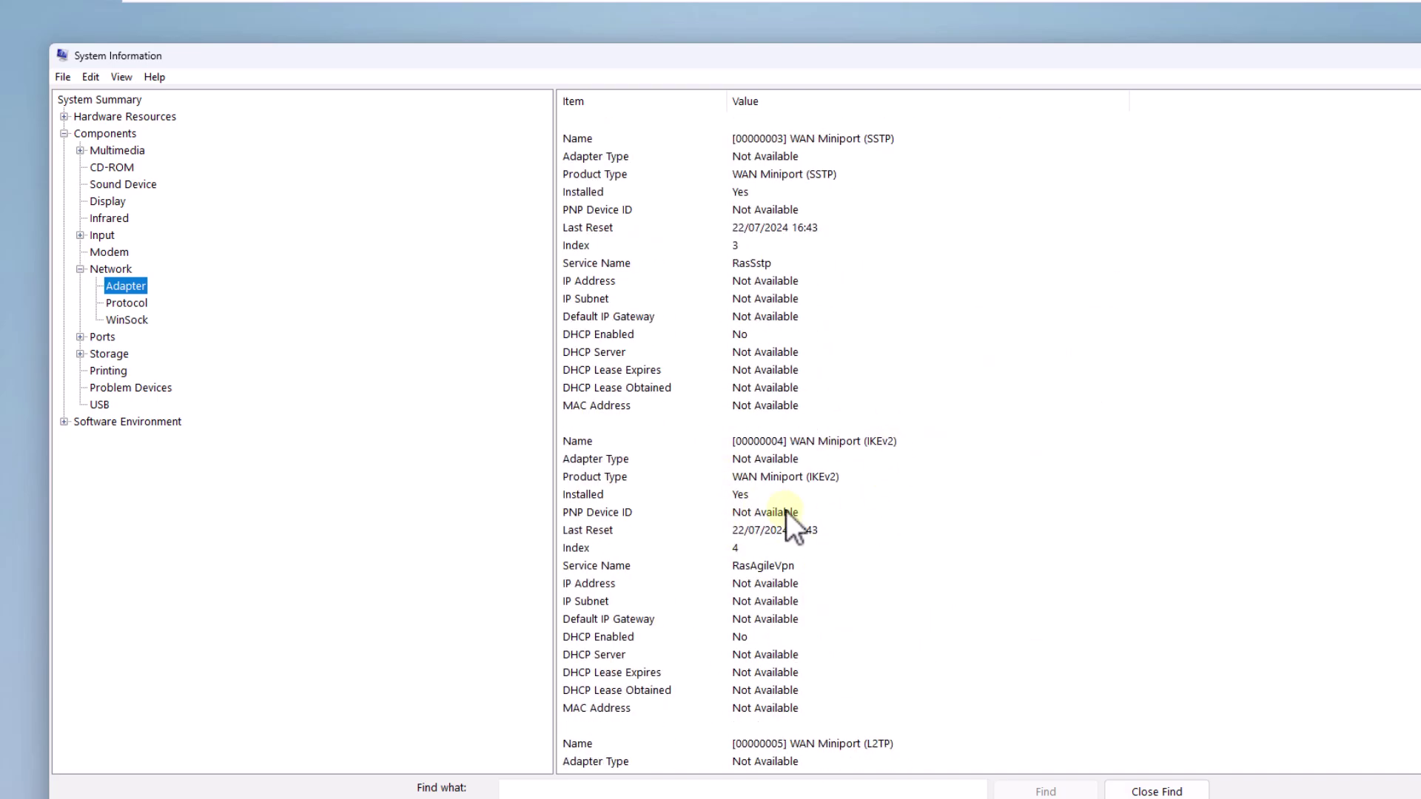
scroll(847, 495, "down", 3)
scroll(847, 496, "down", 3)
scroll(627, 411, "down", 3)
scroll(798, 568, "down", 2)
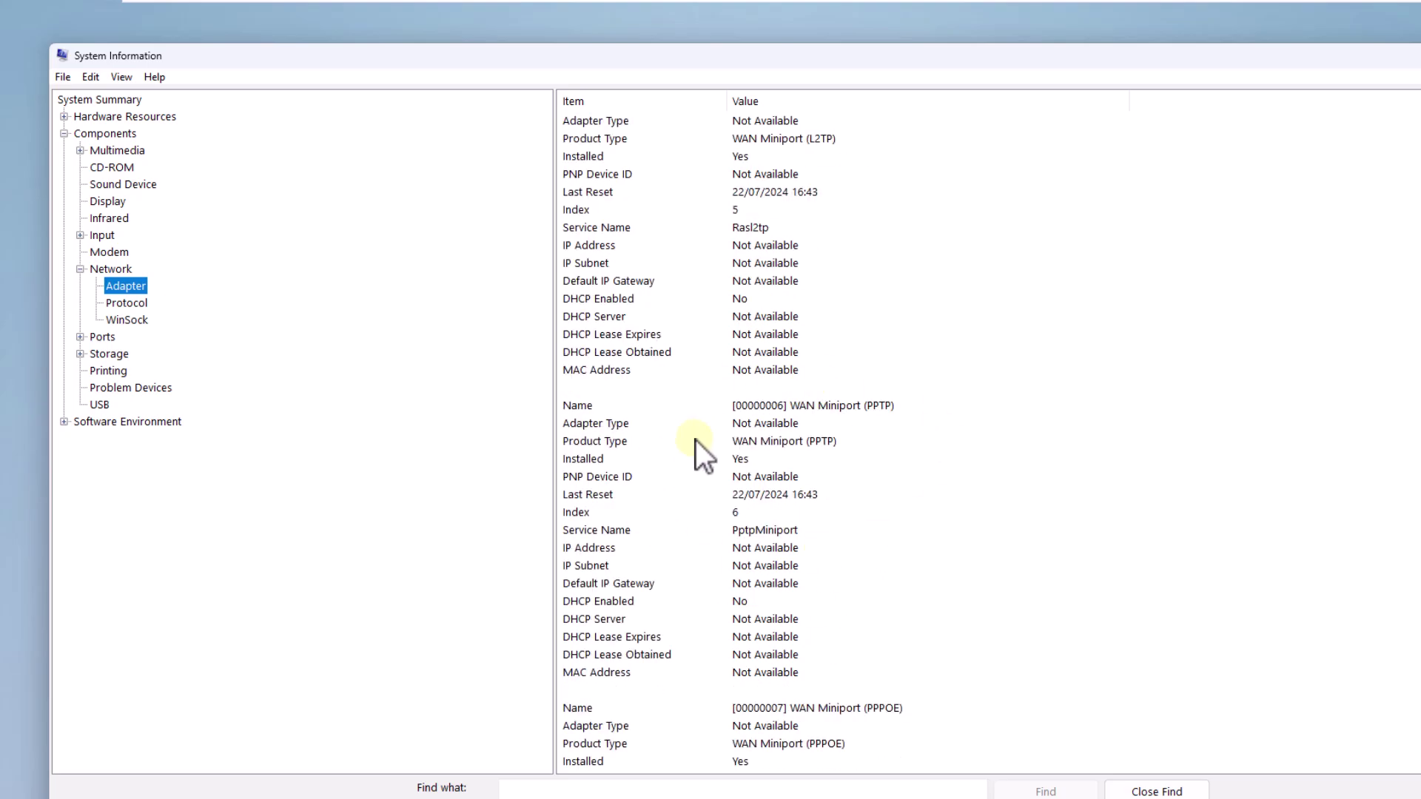
scroll(929, 564, "up", 3)
scroll(888, 566, "up", 4)
scroll(822, 544, "up", 5)
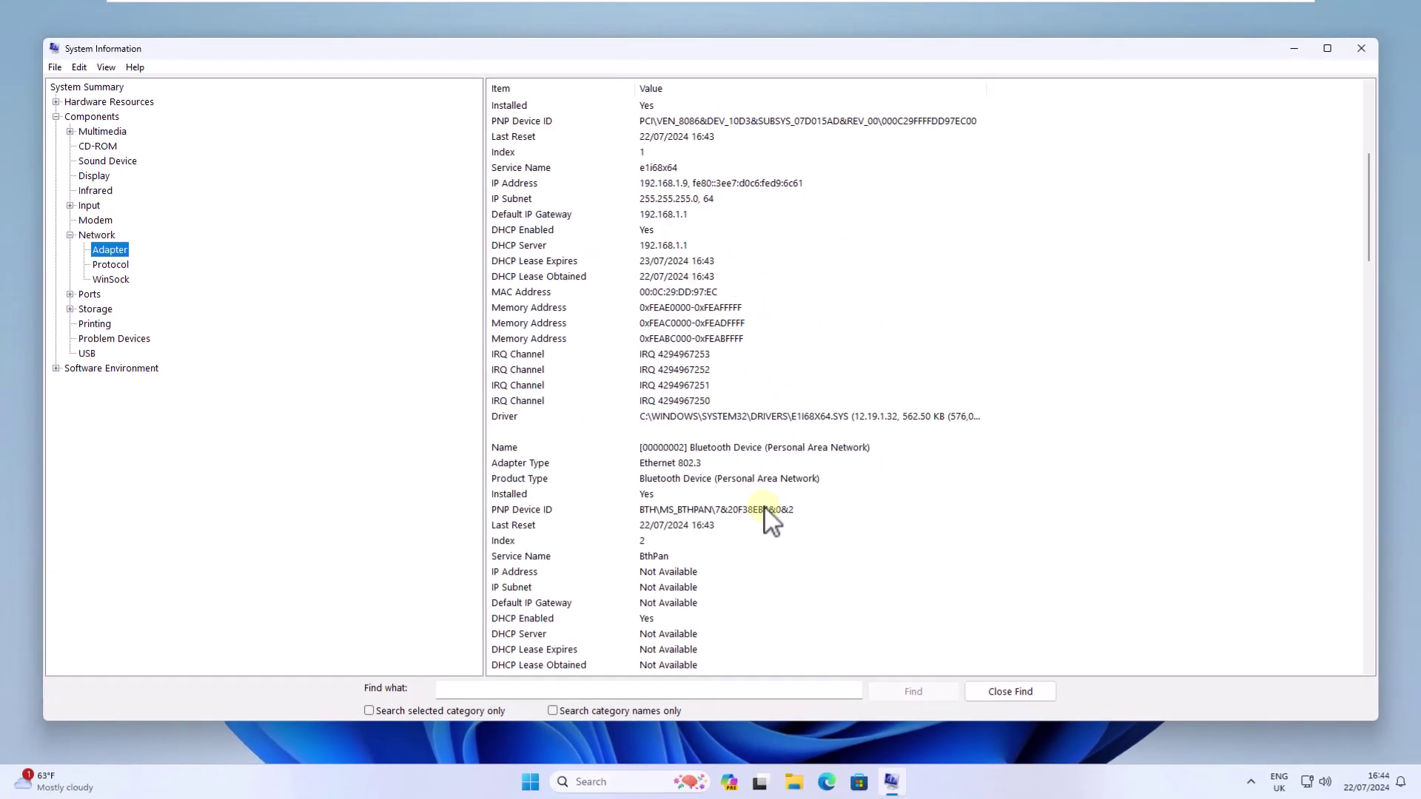
scroll(777, 523, "up", 4)
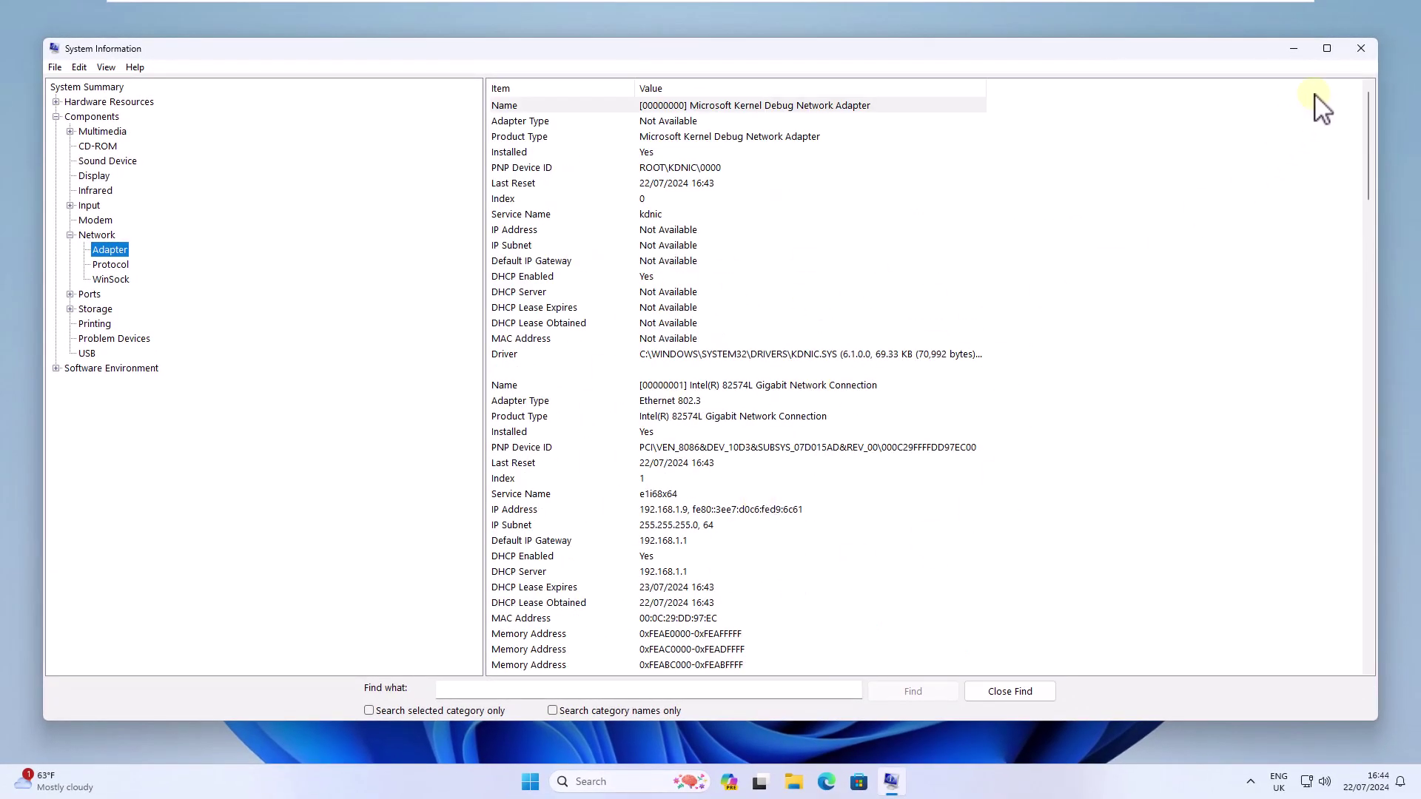
left_click(1361, 53)
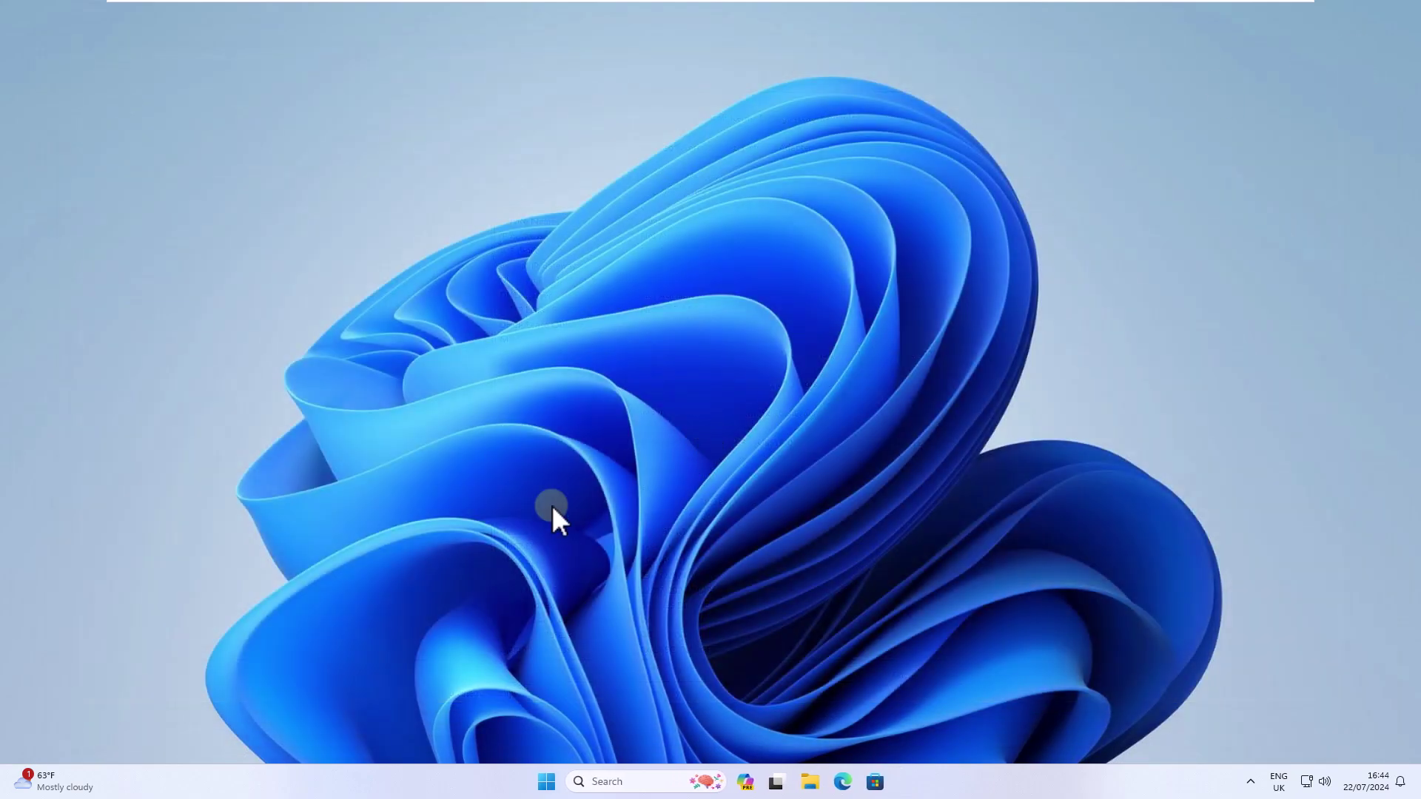
Disable the Intel 82574L Gigabit Network Connection in Device Manager and confirm
right_click(545, 781)
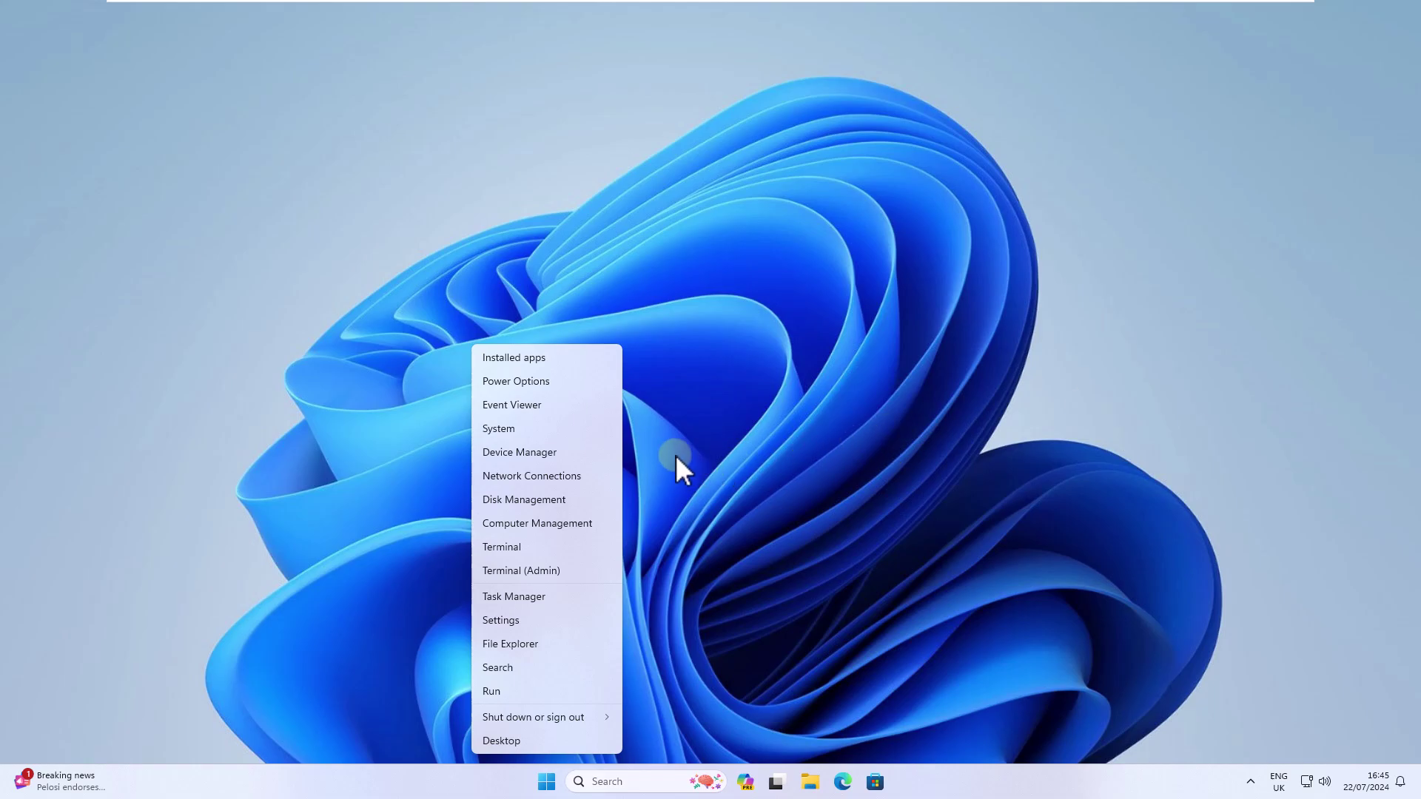
left_click(566, 454)
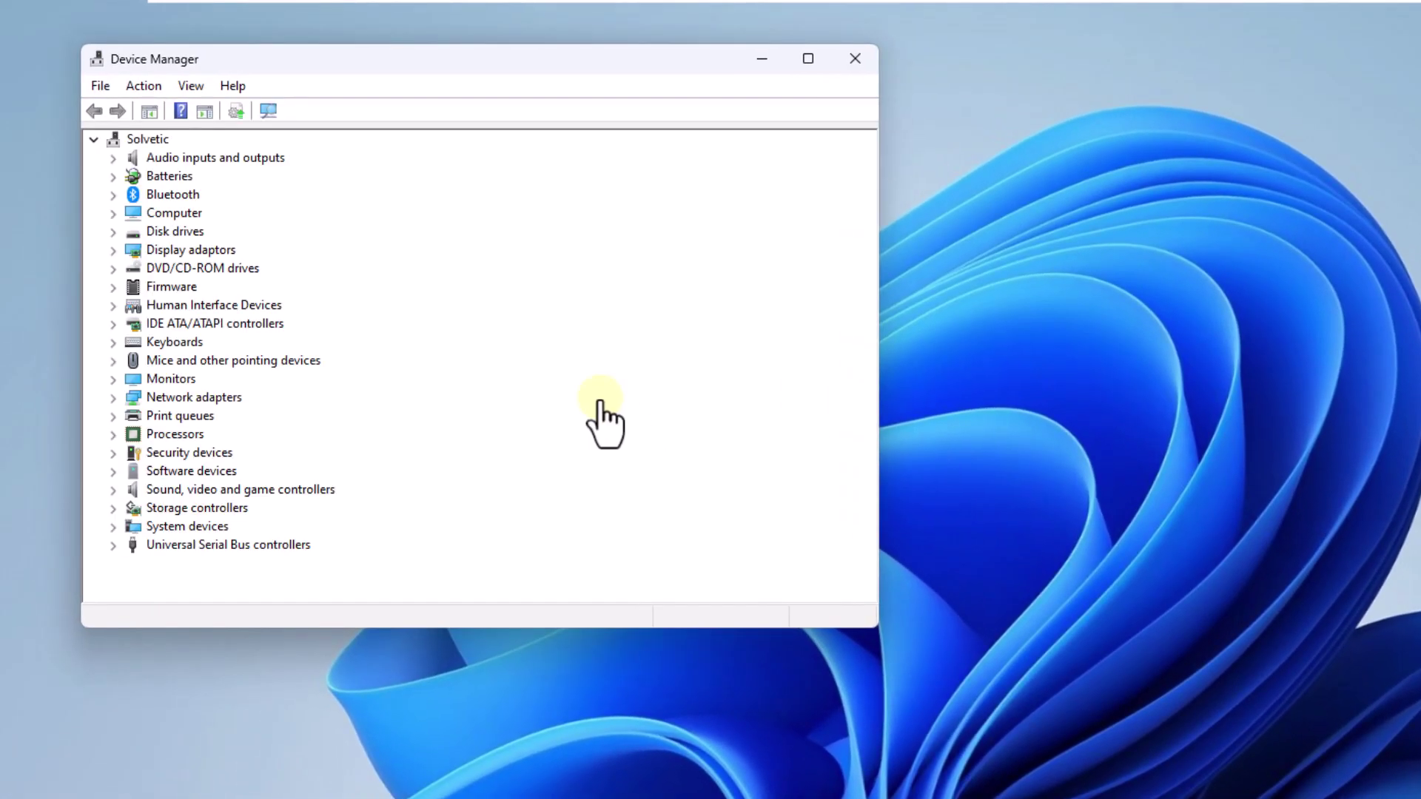
left_click(115, 398)
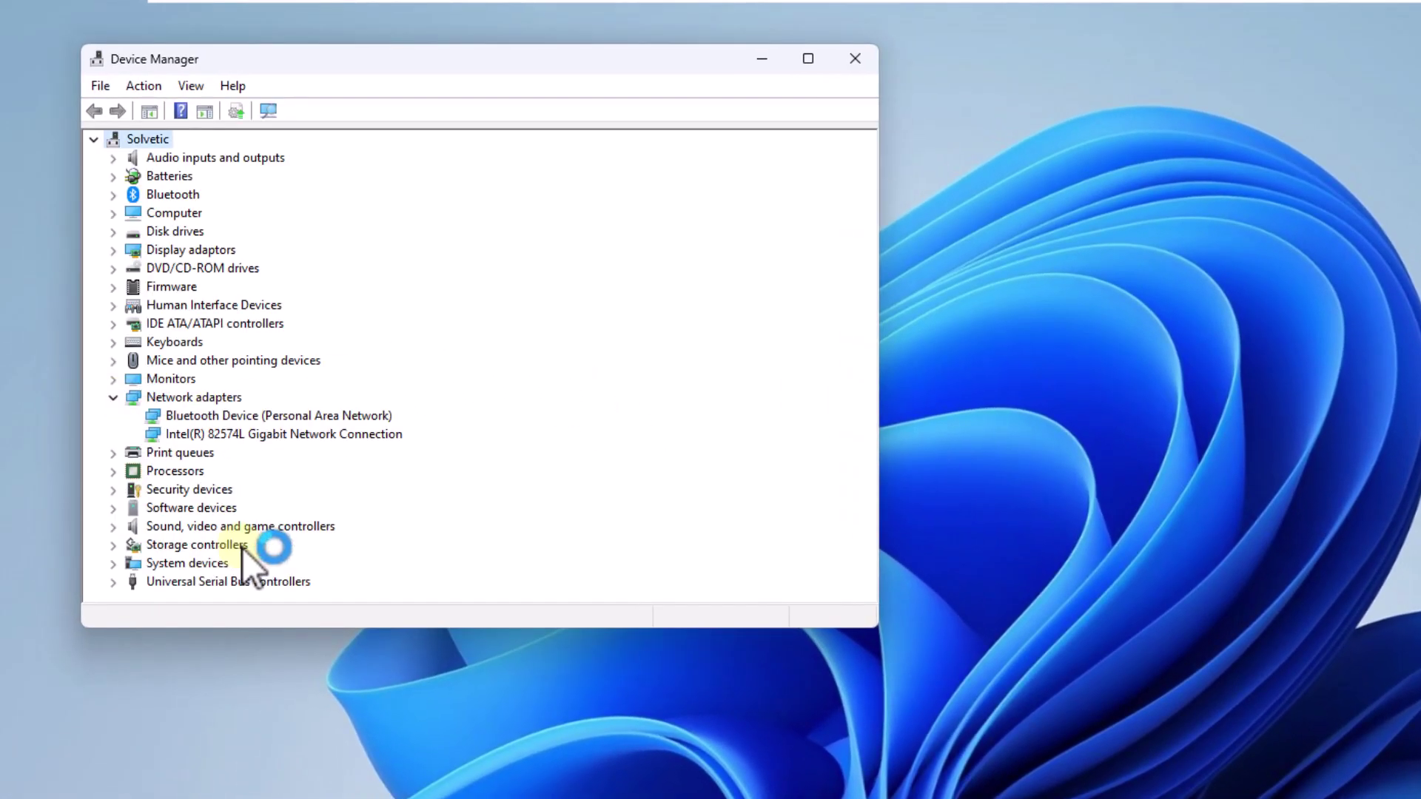
left_click(198, 436)
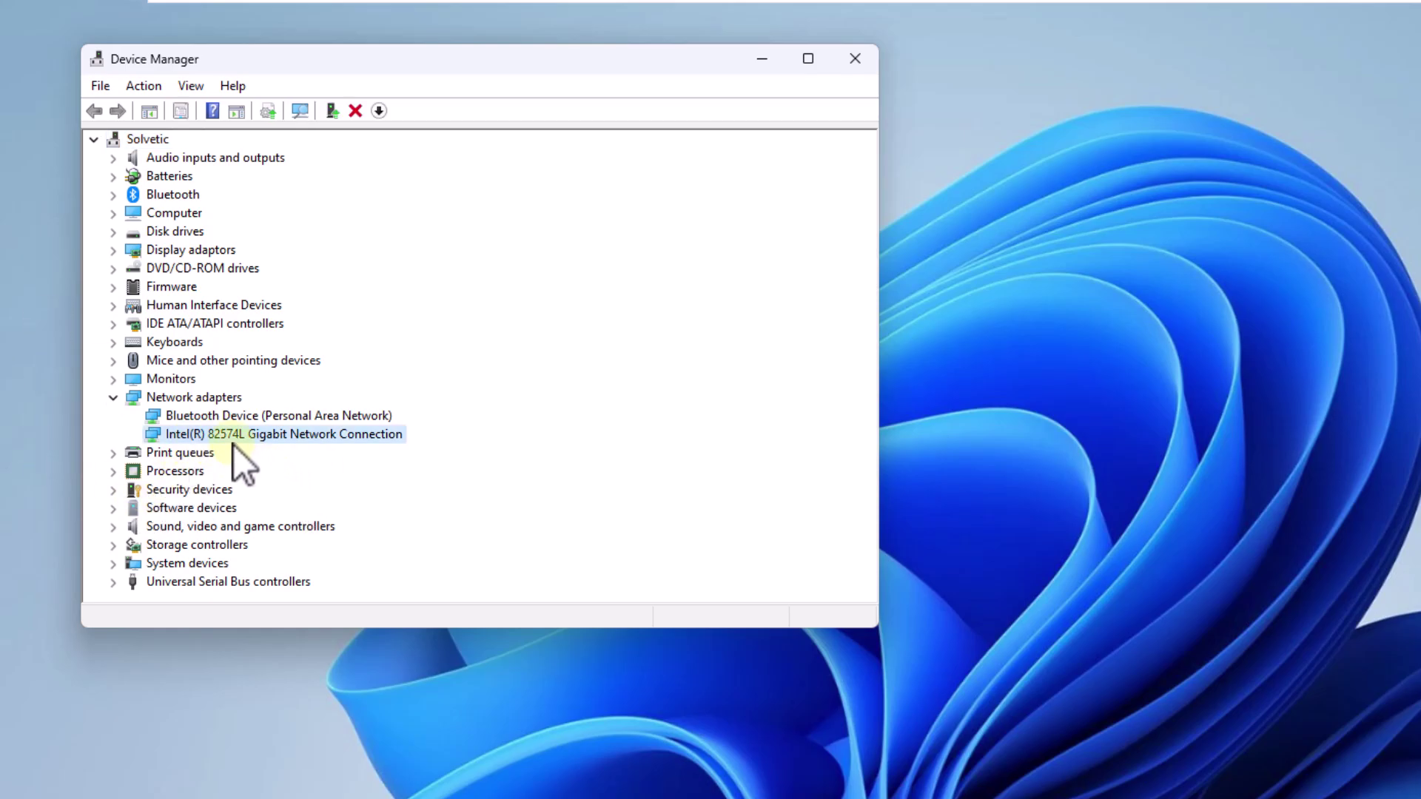
right_click(233, 435)
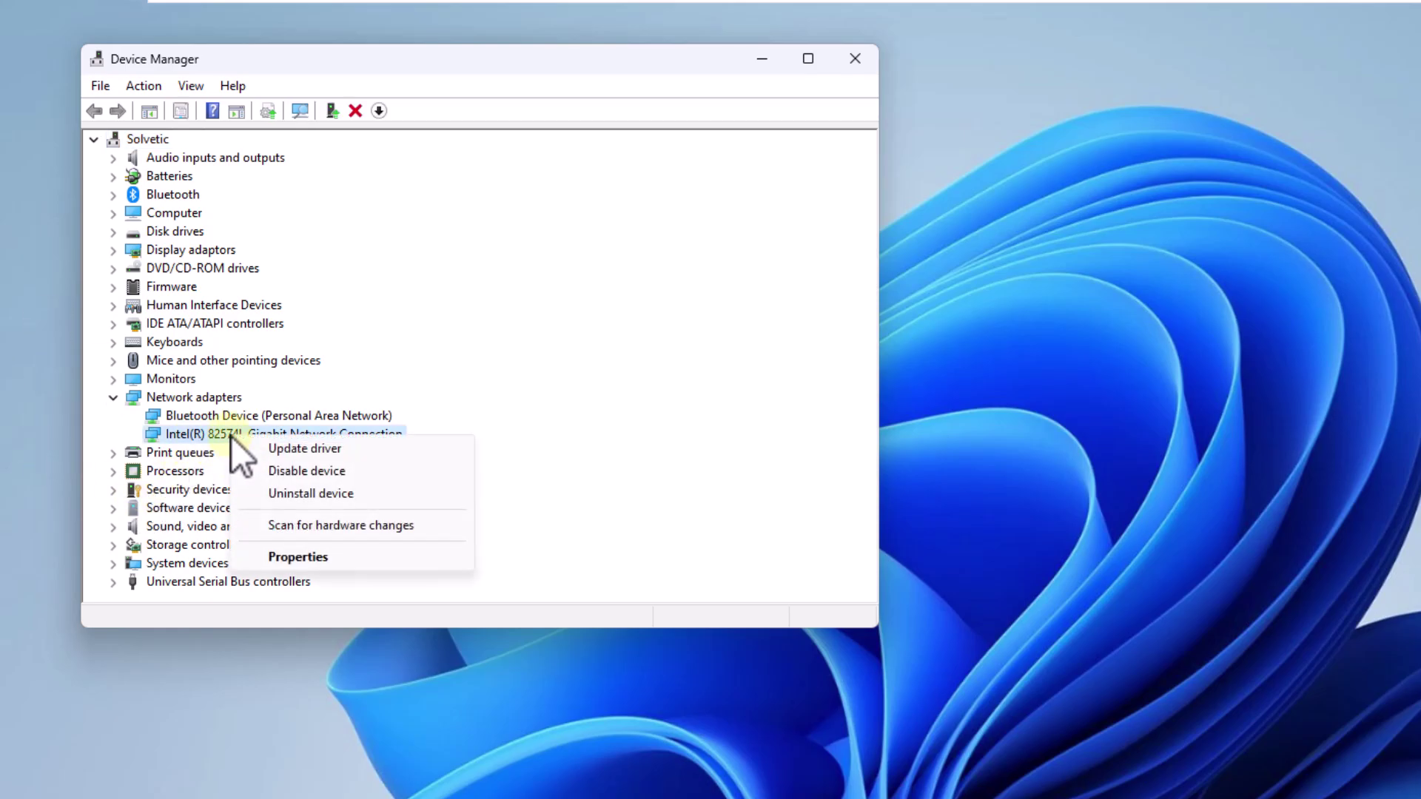
left_click(308, 472)
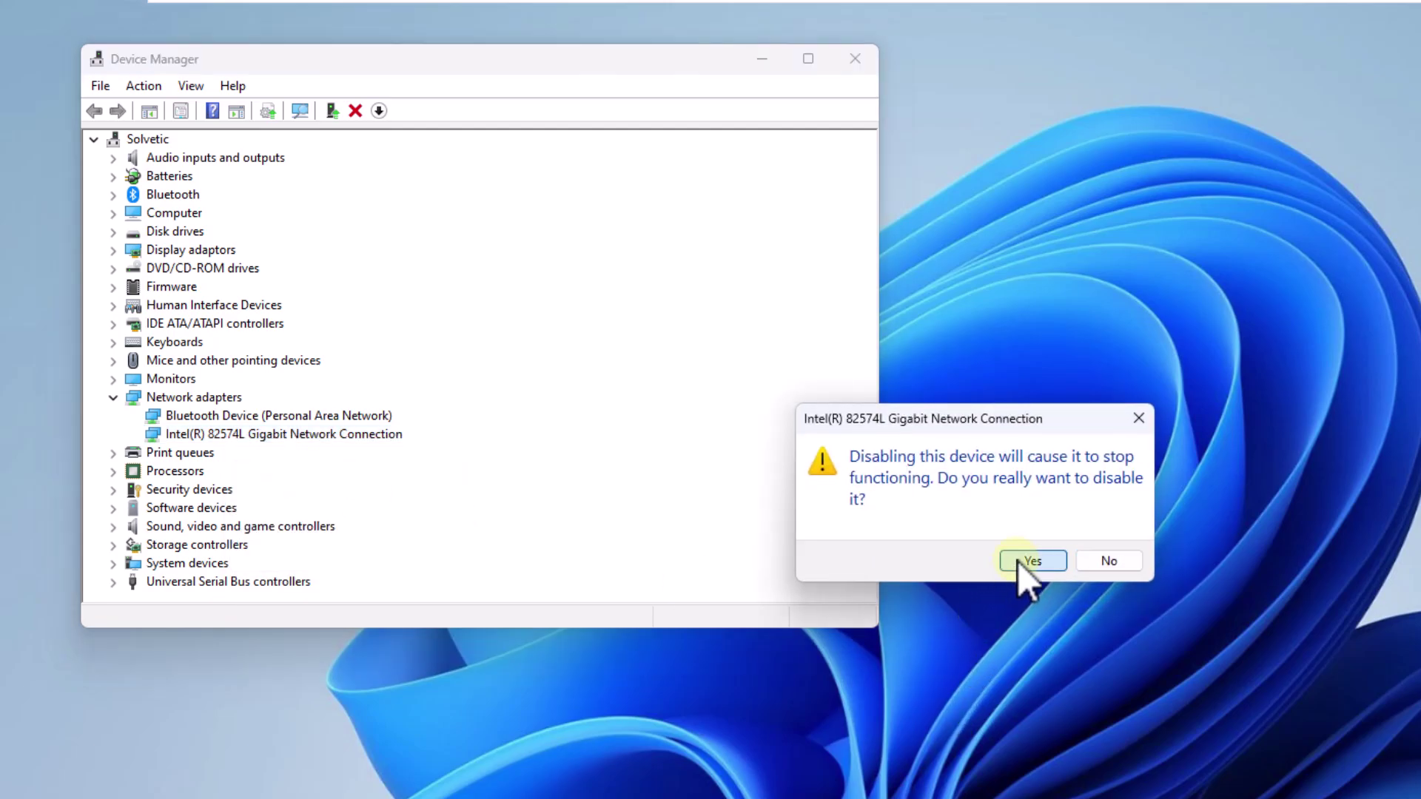
left_click(1032, 560)
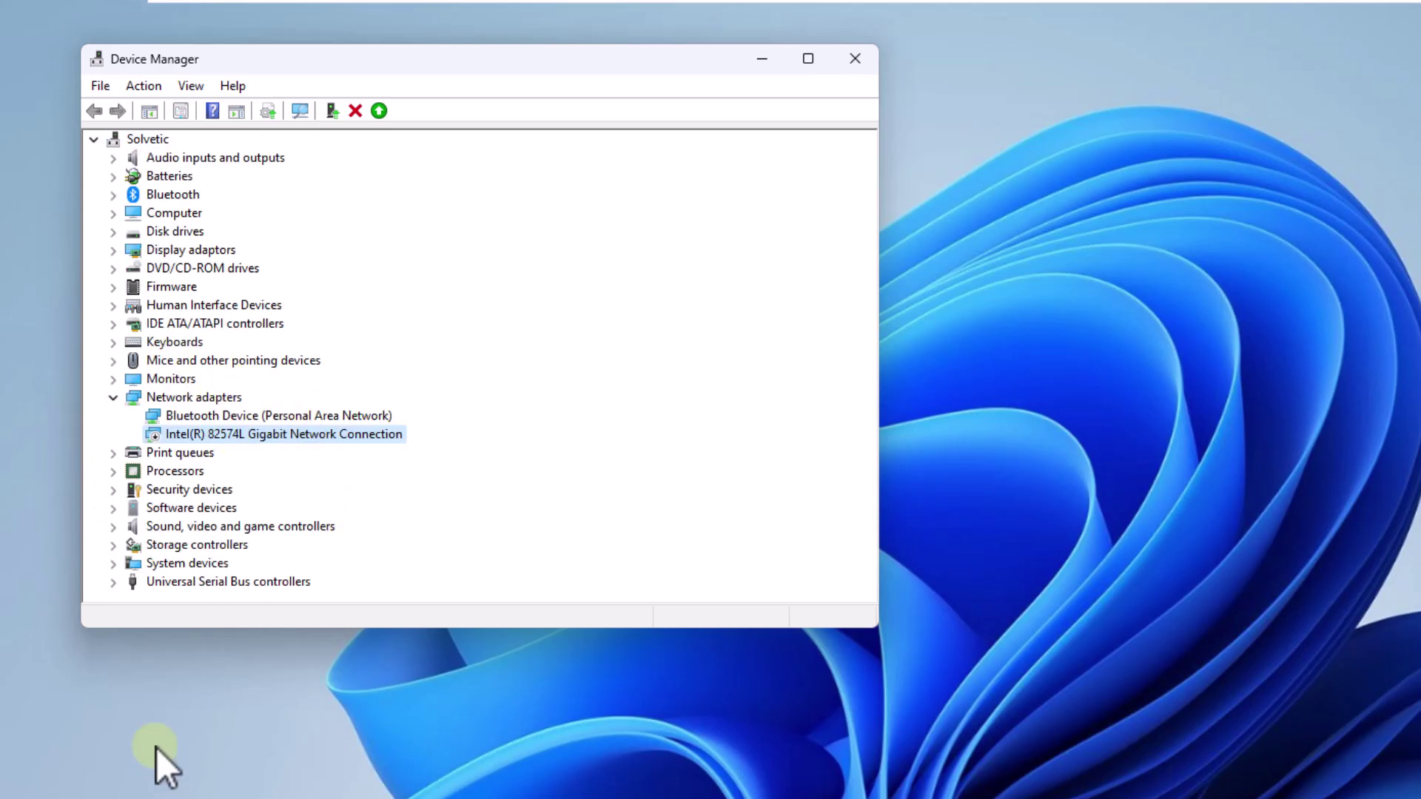
Re-enable the Intel 82574L adapter and close Device Manager
right_click(227, 437)
left_click(318, 474)
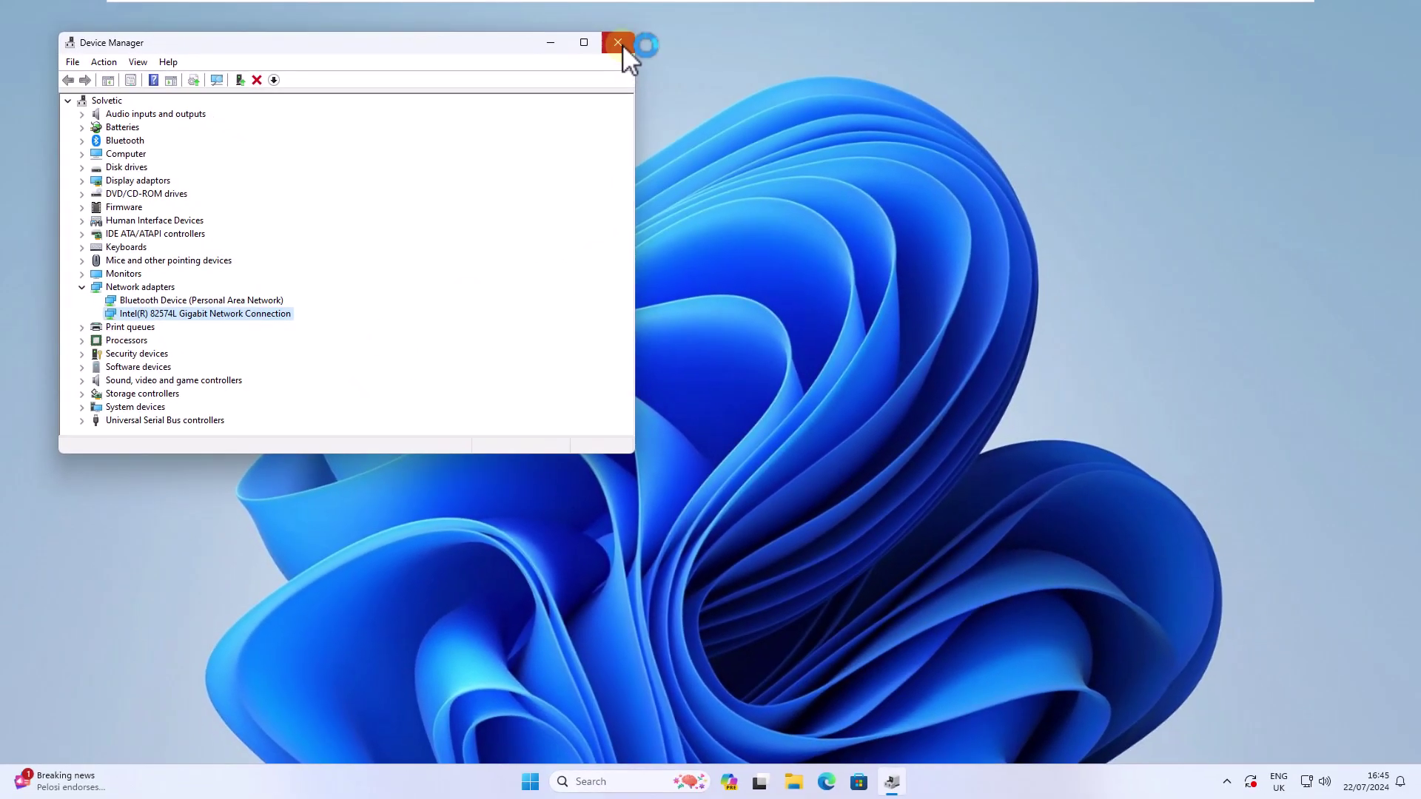
left_click(618, 43)
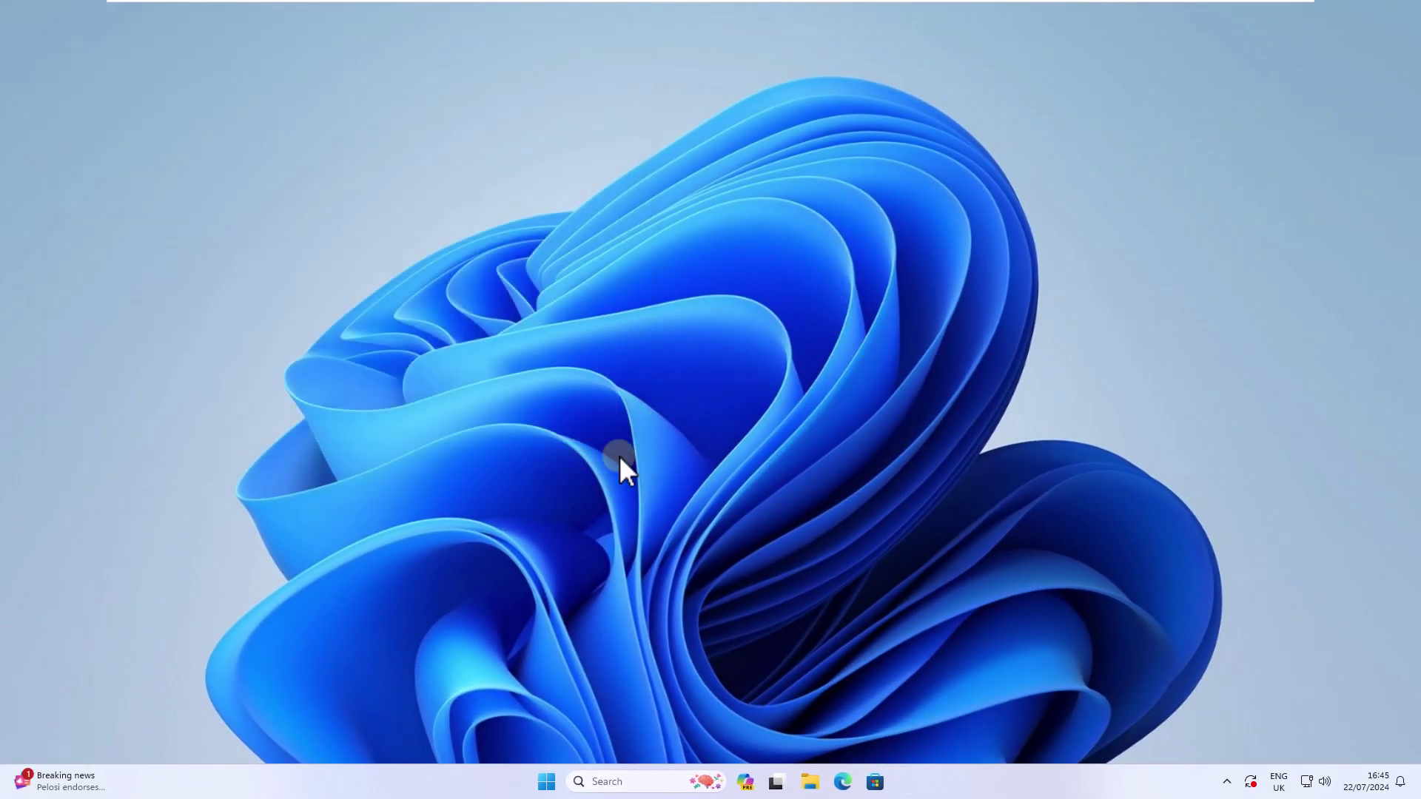
In an admin Terminal, run ipconfig /flushdns and netsh winsock reset, then cls
right_click(546, 780)
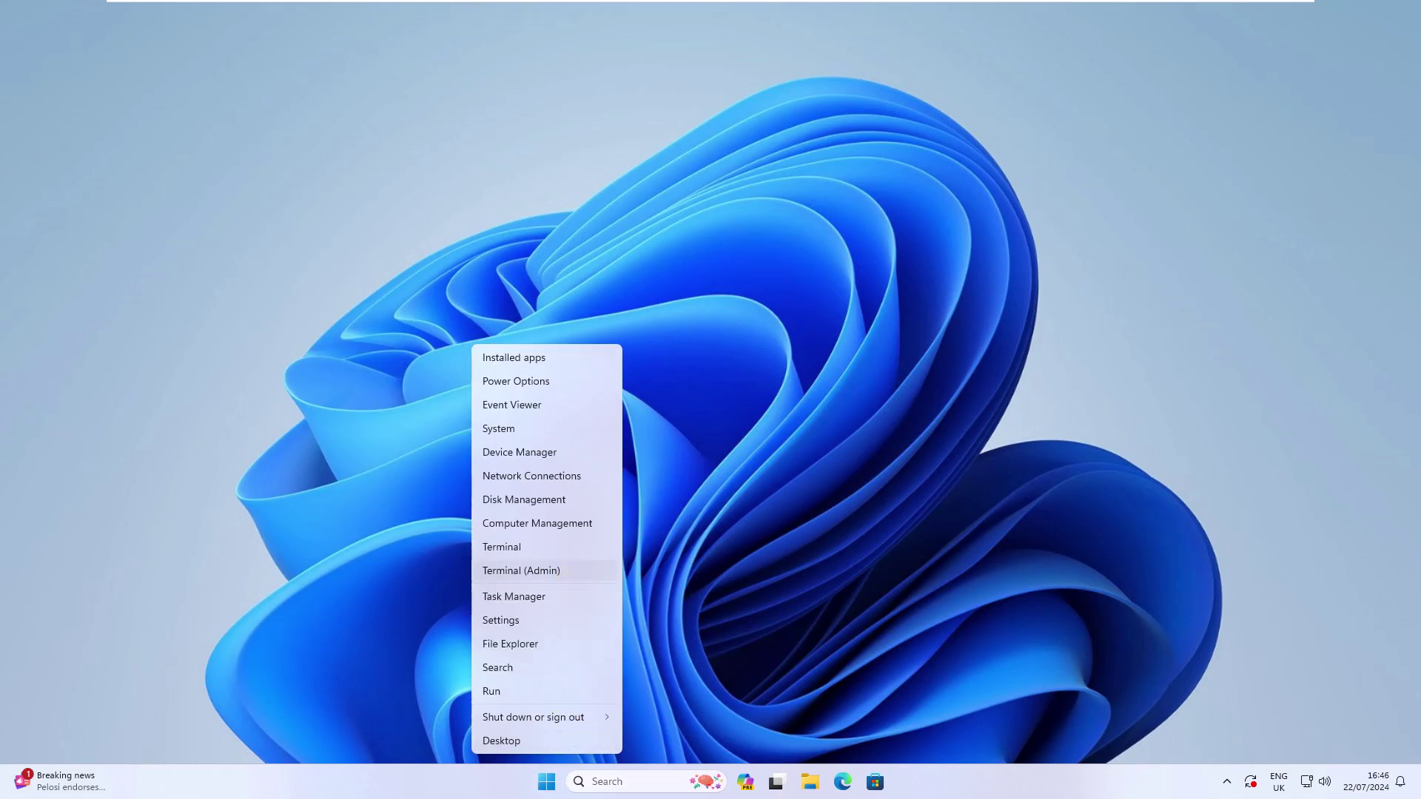
left_click(520, 571)
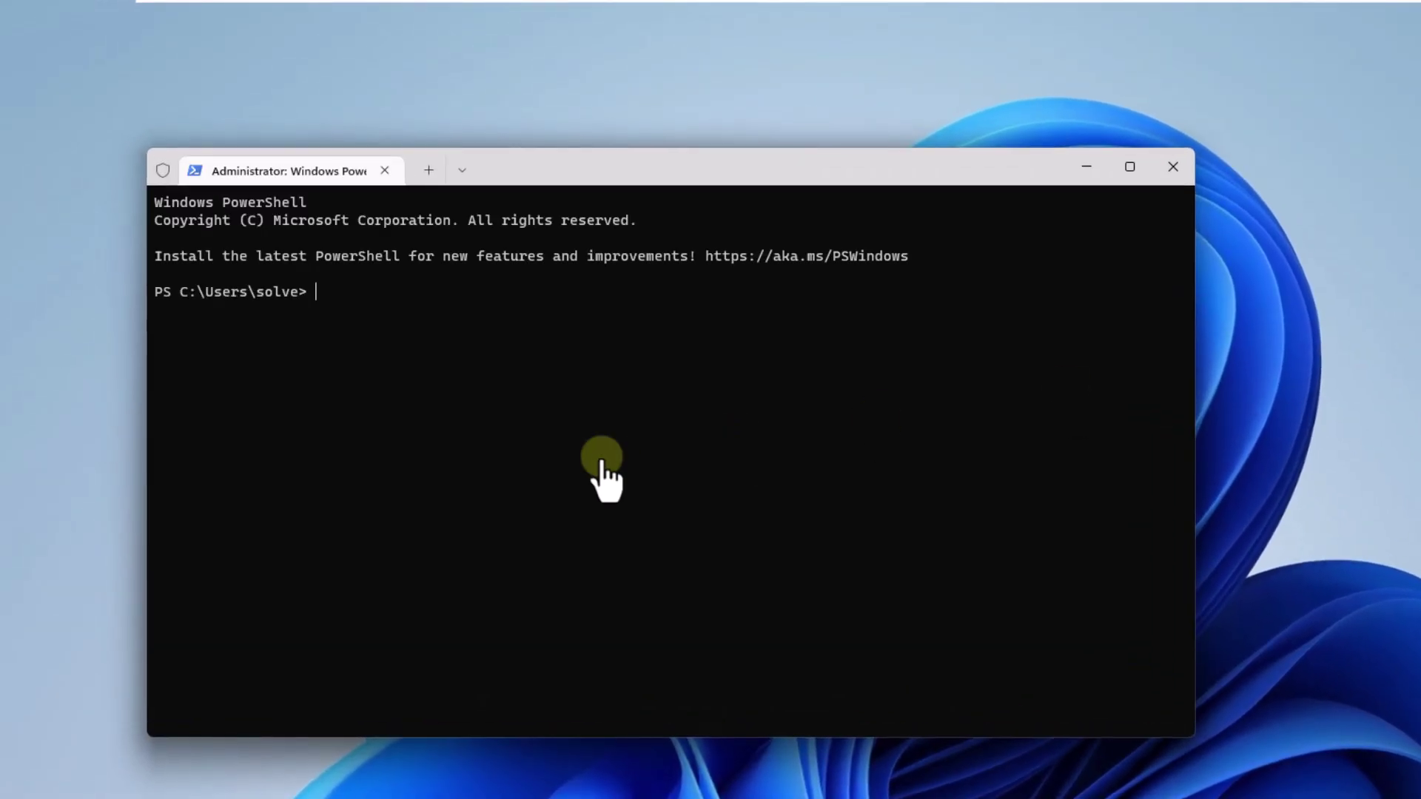
type("ipconfig /flushdns")
key("Return")
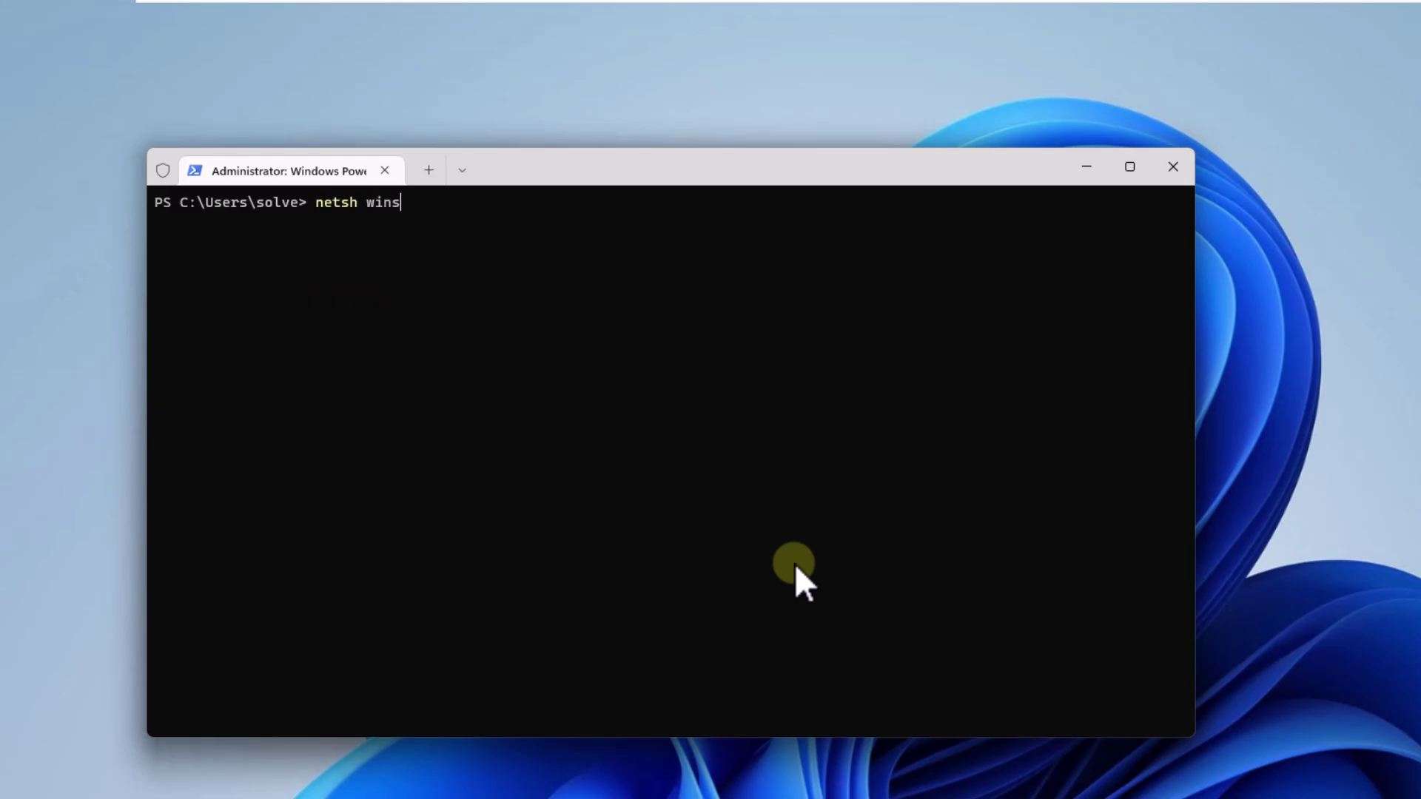
type("ock reset")
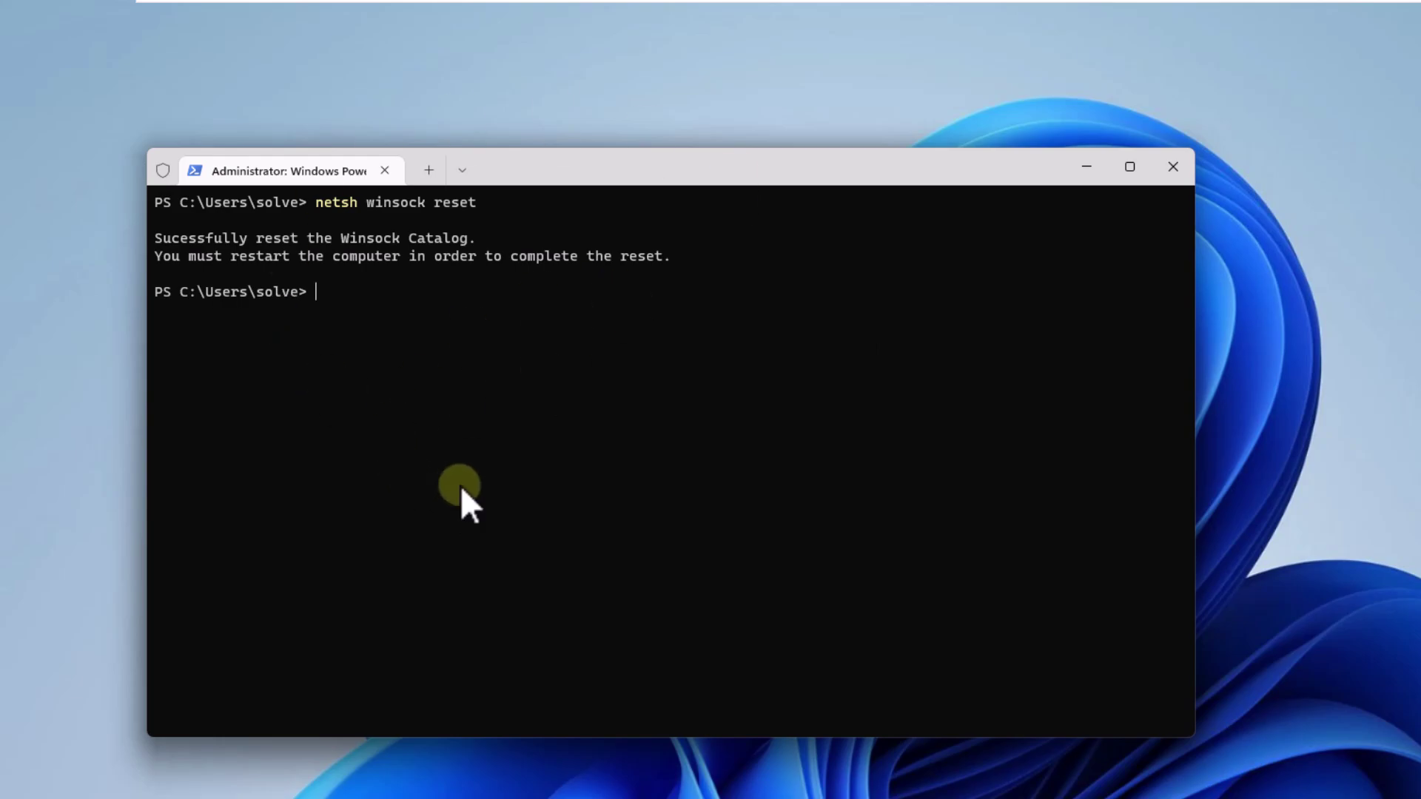
type("cls")
key("Return")
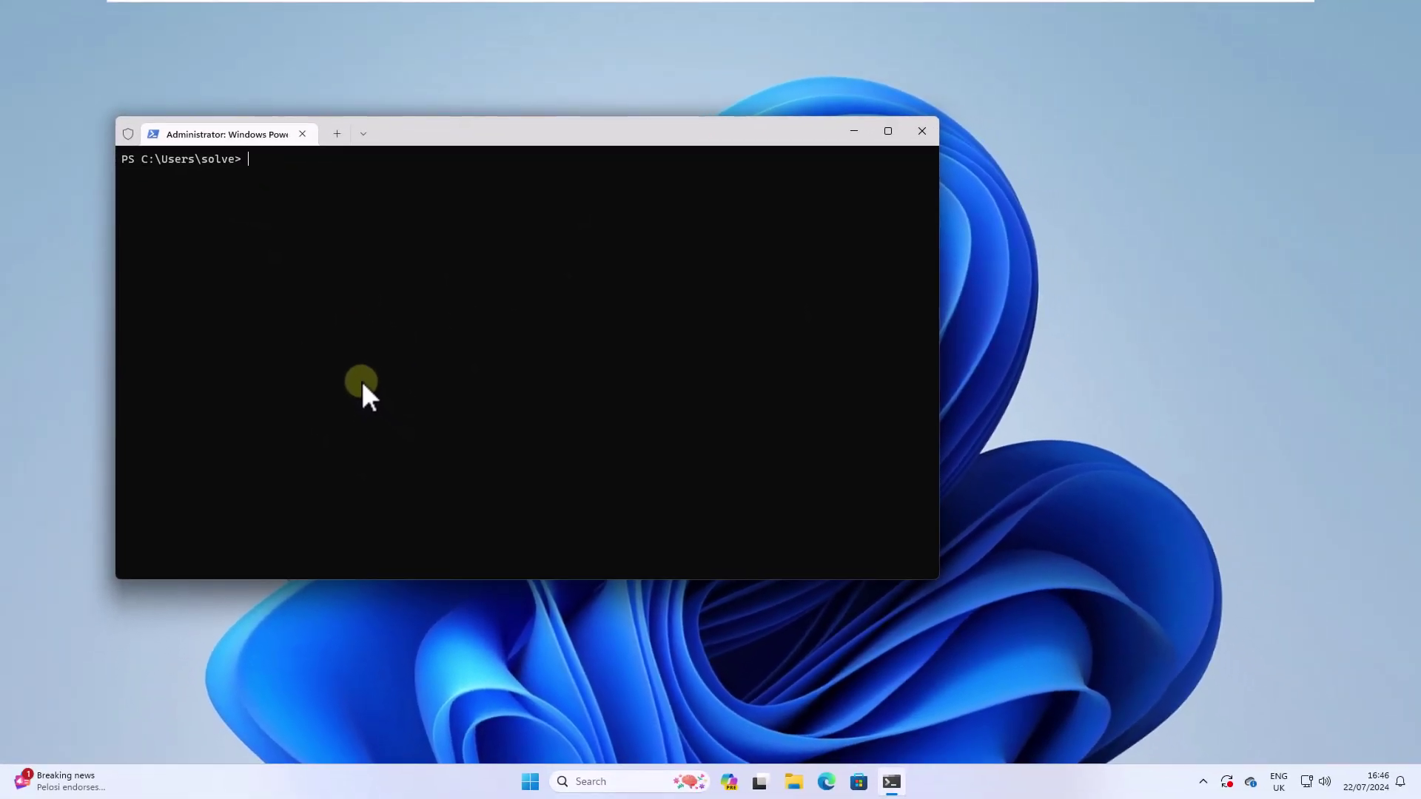
type("t")
Exit the terminal and restart Windows from the Start menu power options
key("Return")
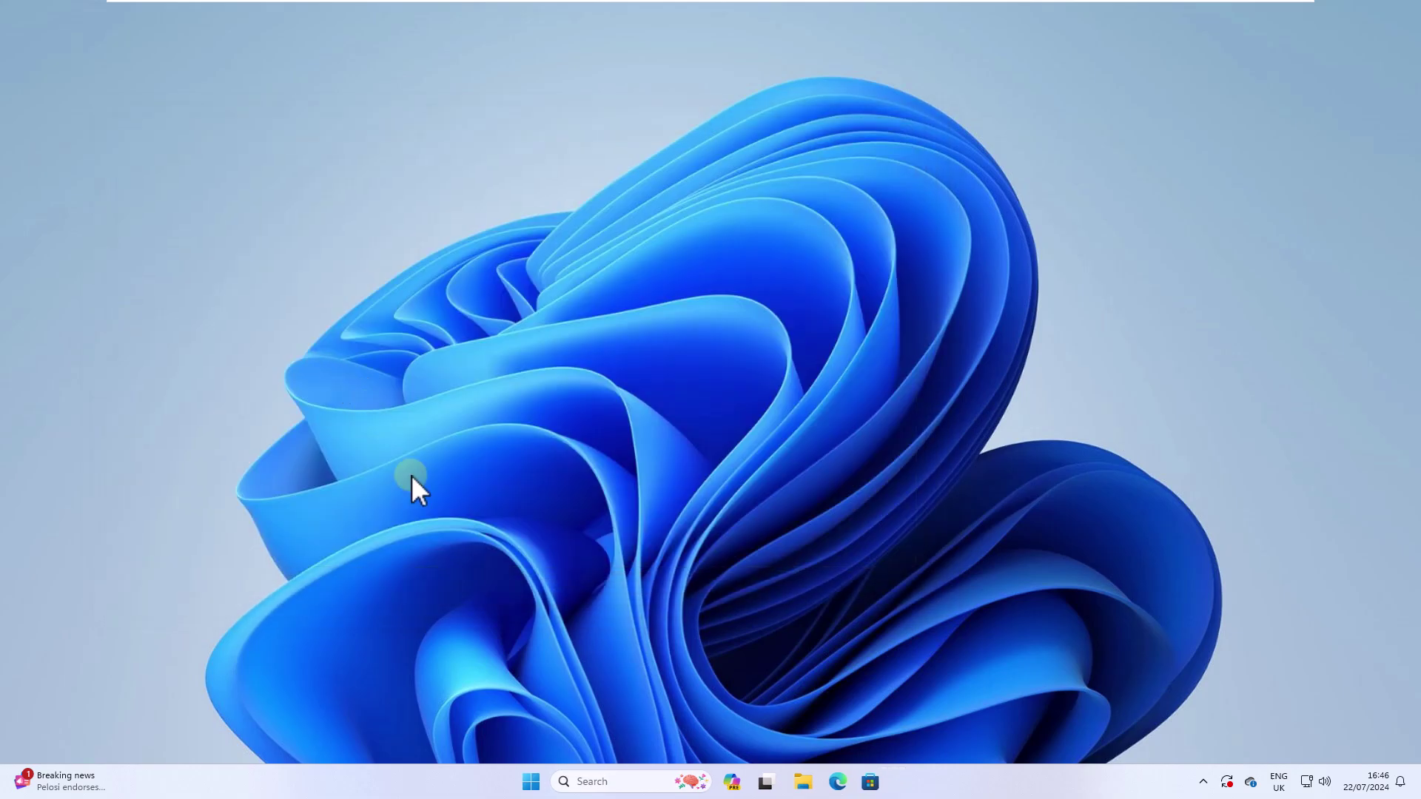
left_click(547, 782)
left_click(896, 731)
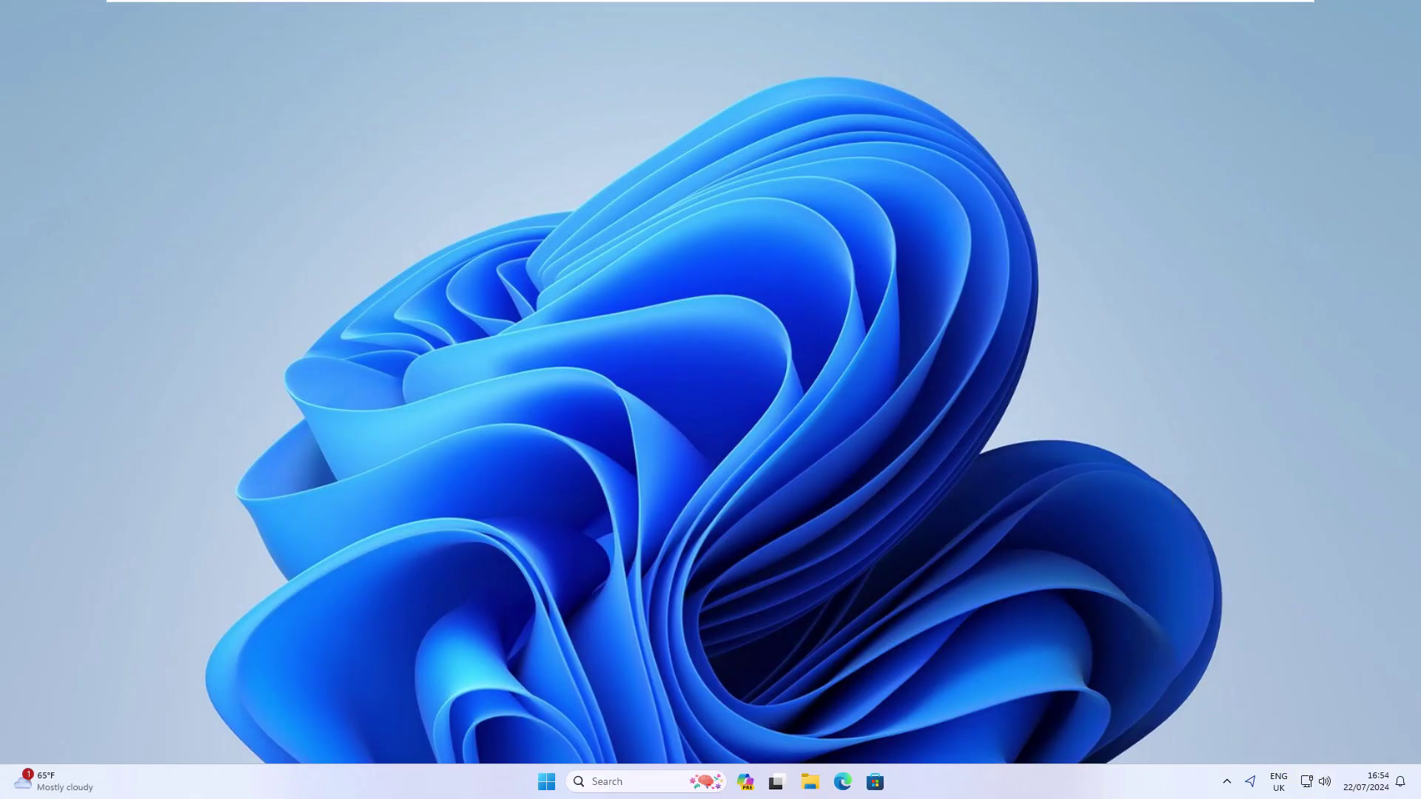
left_click(1316, 781)
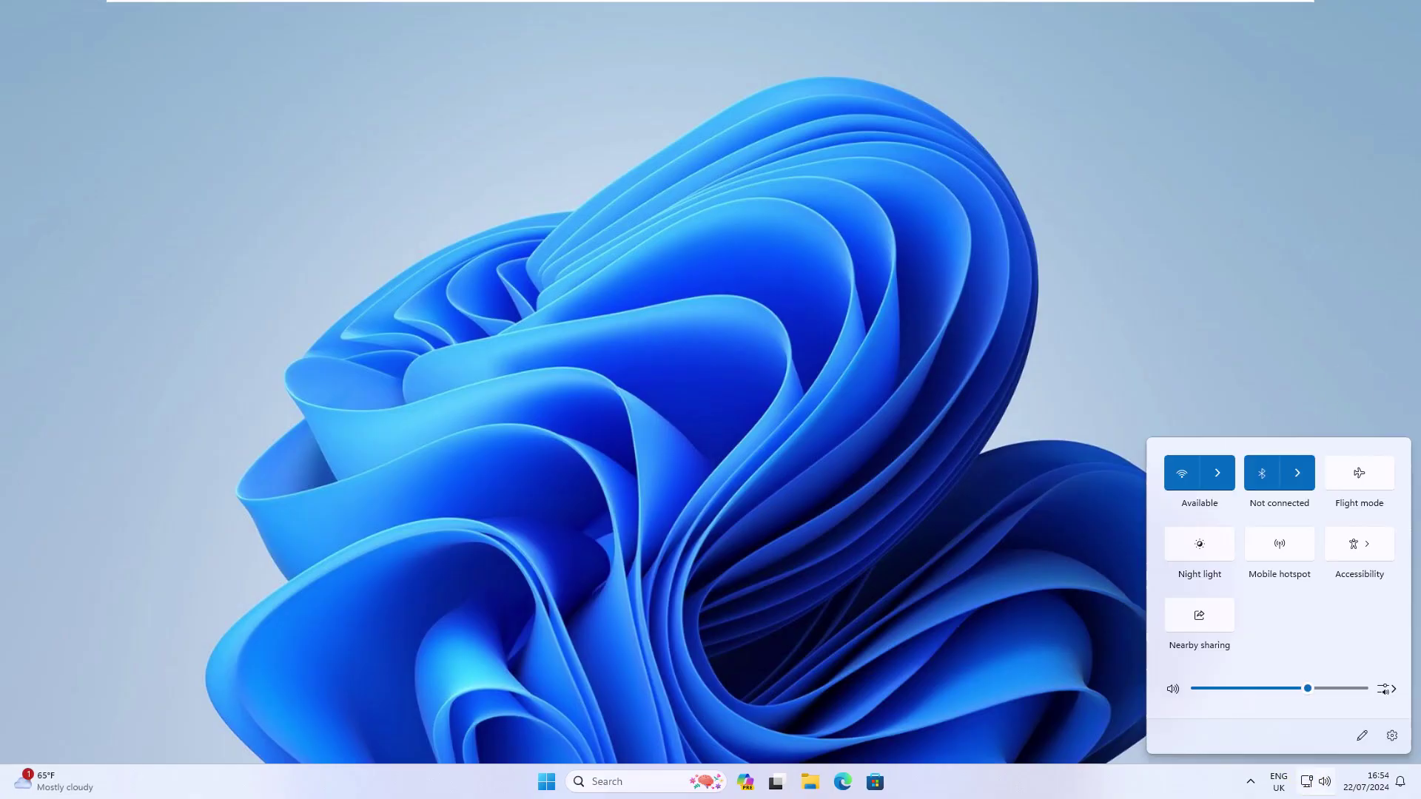
left_click(1220, 476)
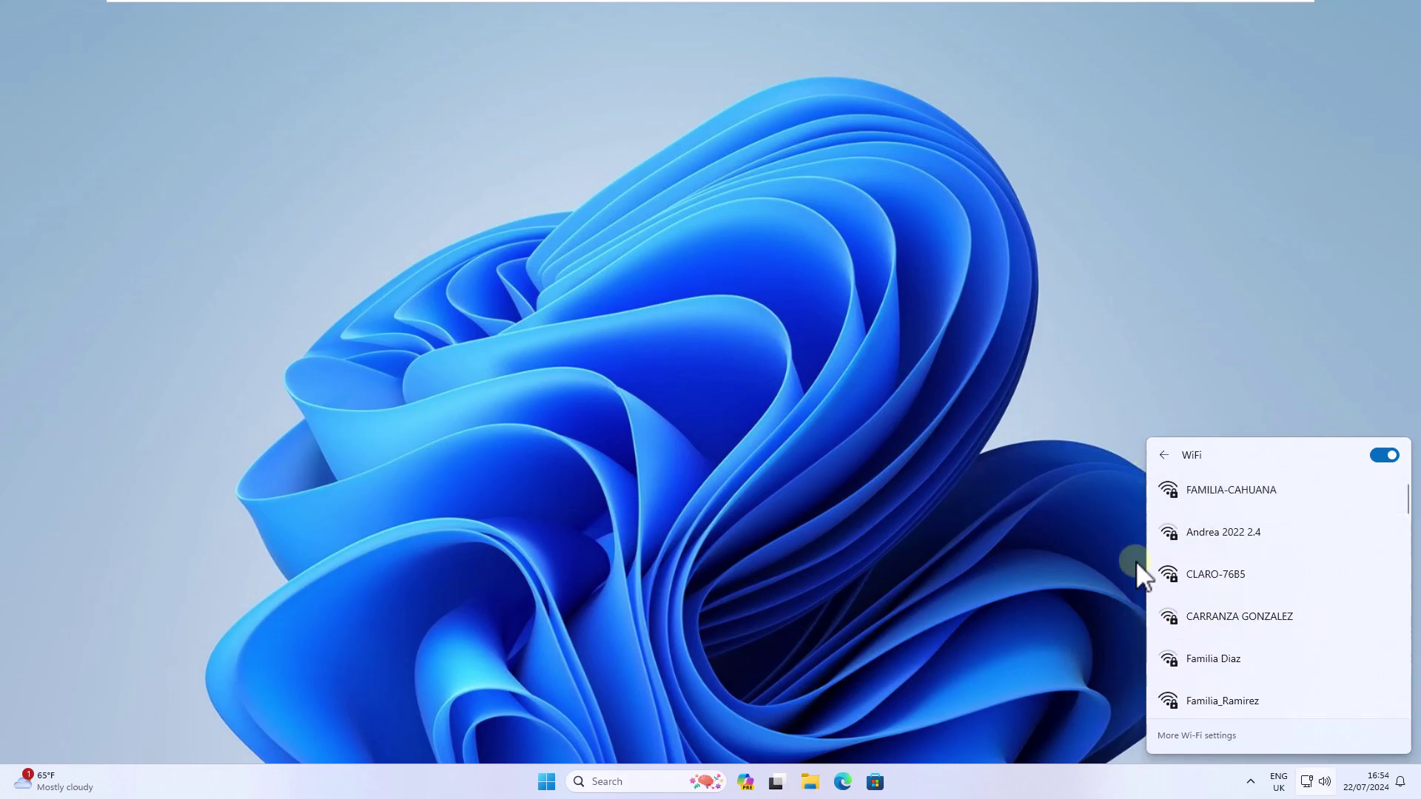
left_click(1093, 305)
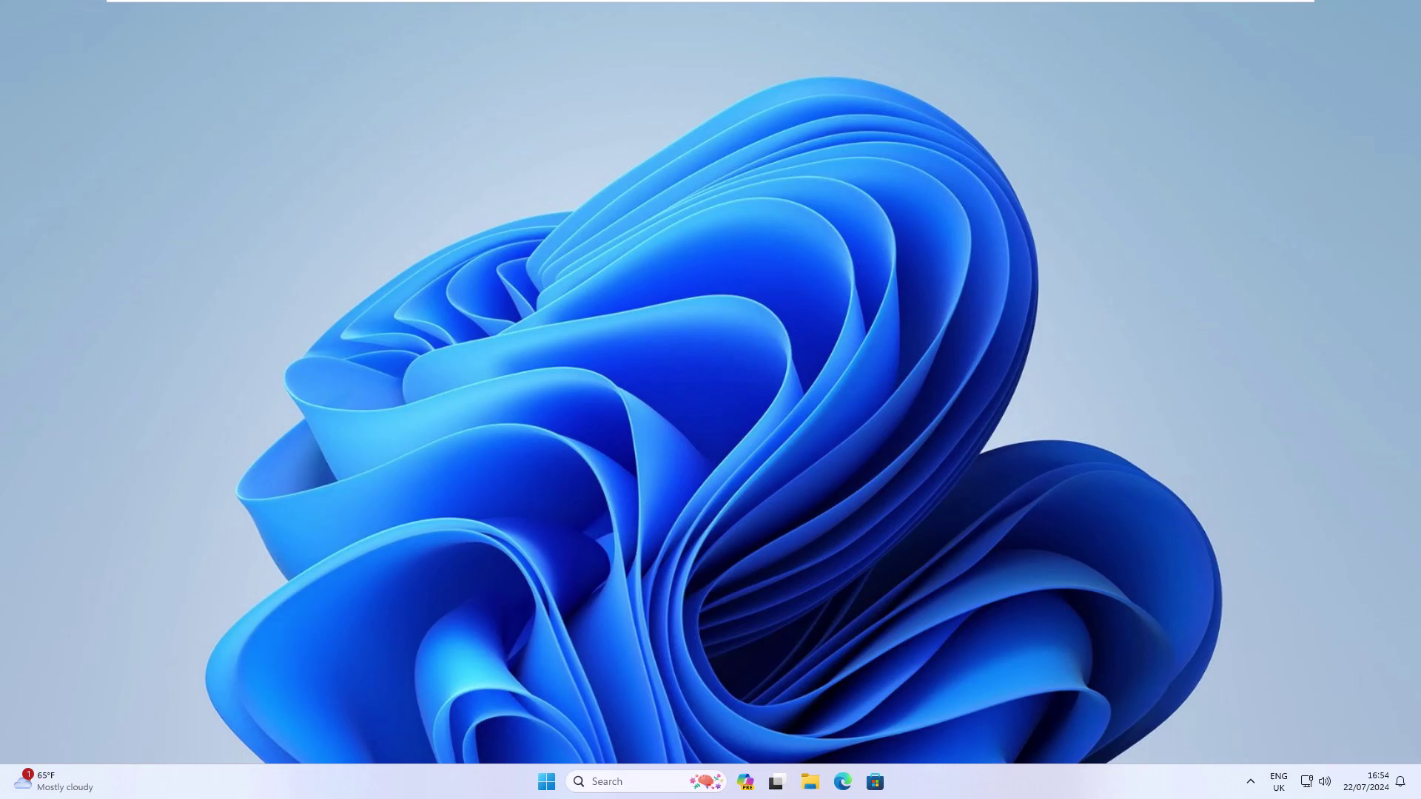